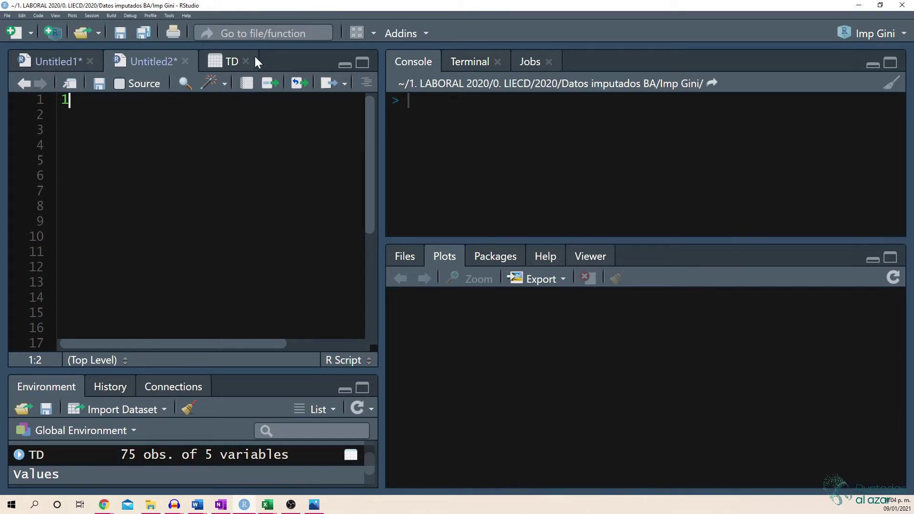
Examine the TD dataset's 75 records, looking at the year, Pre o post, Miembro and Recupera columns
click(218, 64)
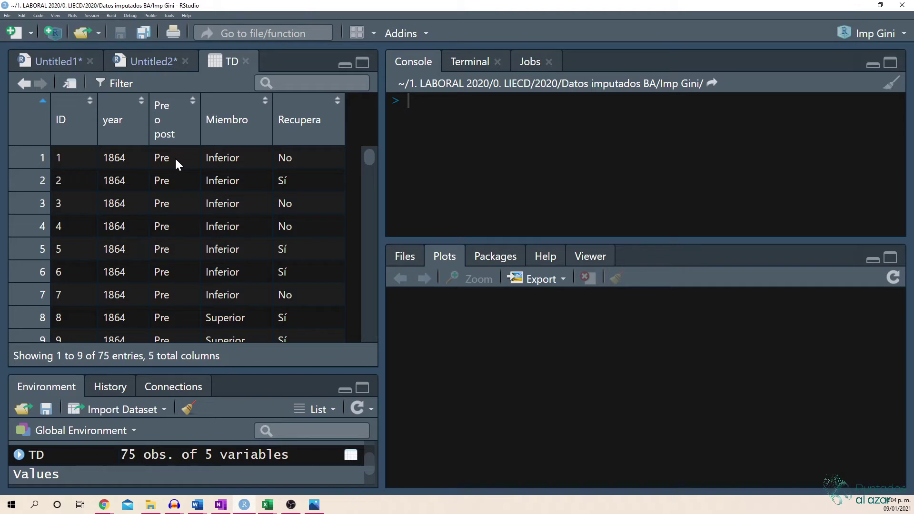
scroll(112, 166, down, 15)
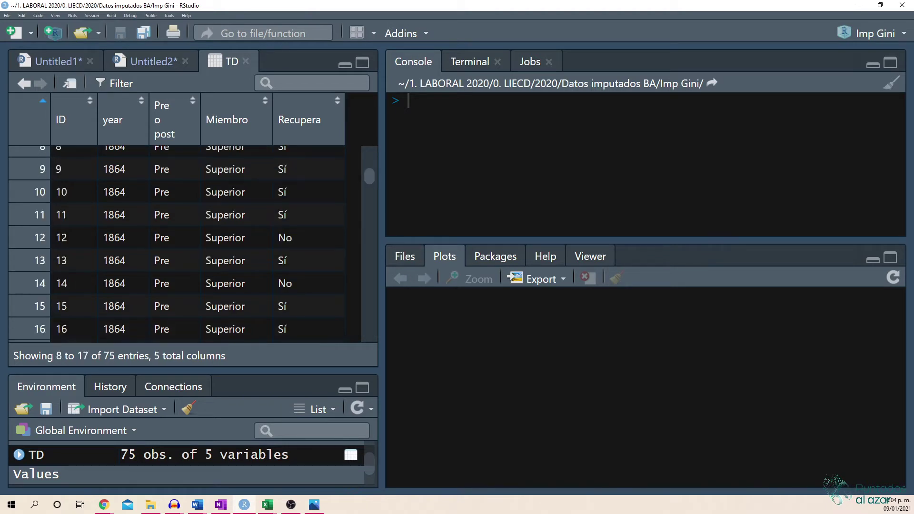
scroll(109, 164, down, 13)
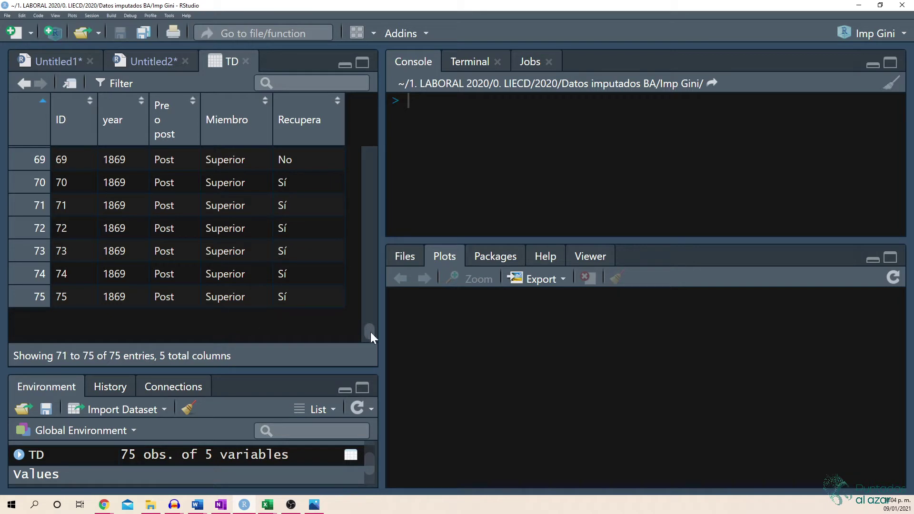
drag(370, 333, 352, 152)
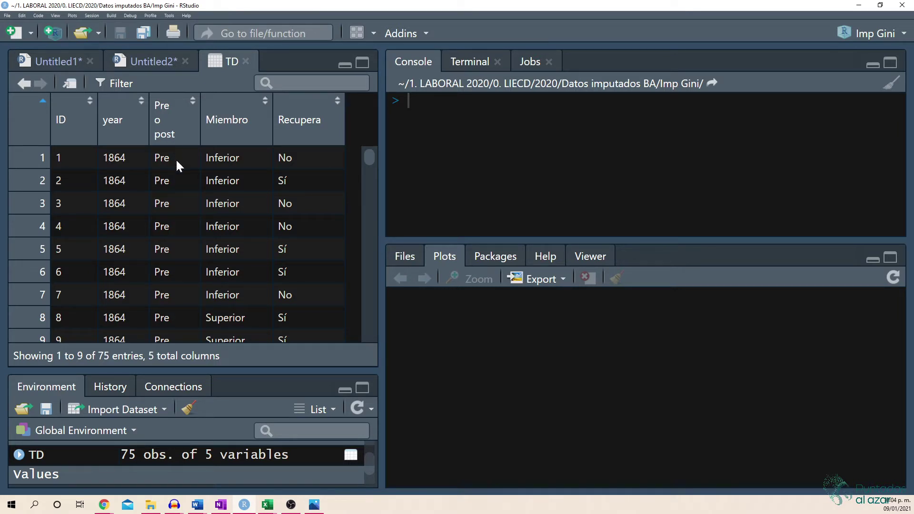
scroll(175, 158, down, 15)
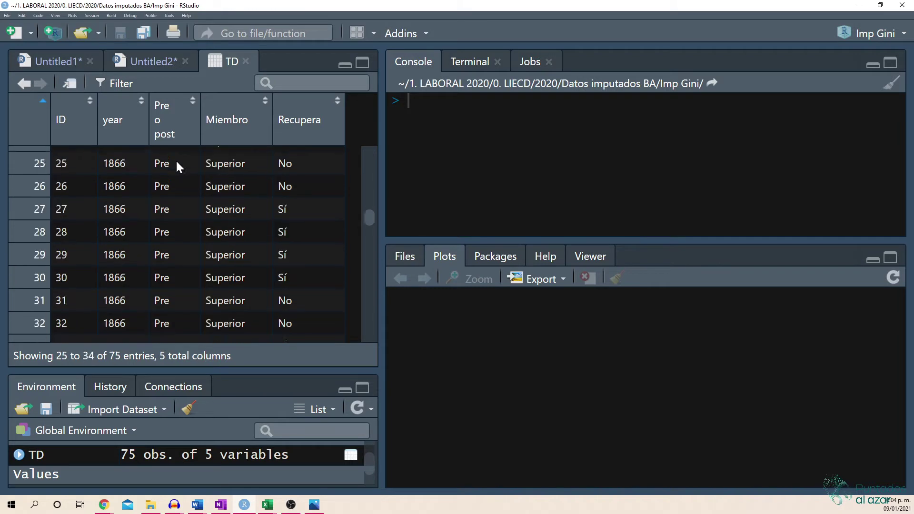
scroll(176, 159, down, 4)
scroll(176, 159, up, 2)
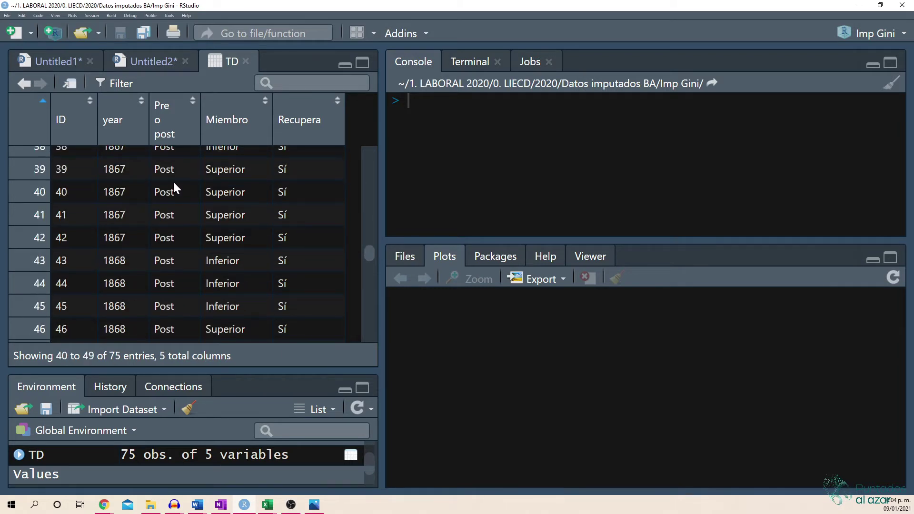
scroll(173, 185, up, 17)
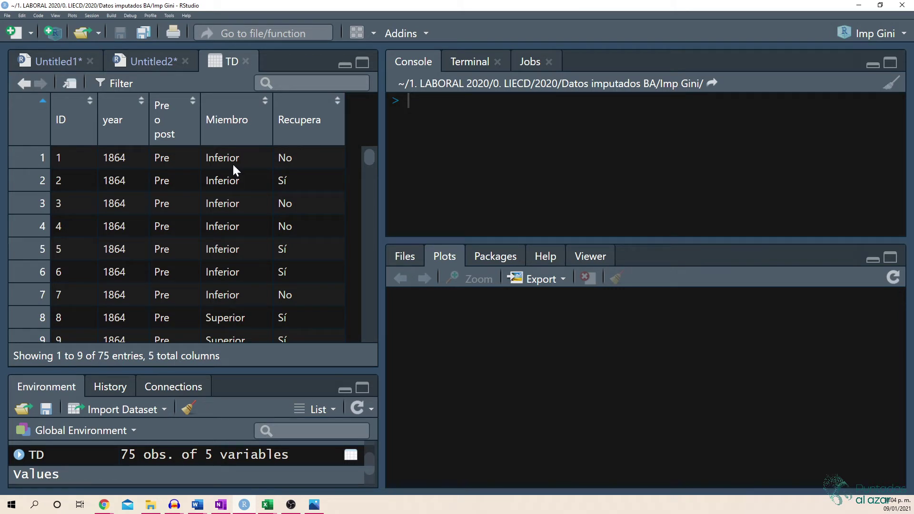
scroll(232, 164, down, 4)
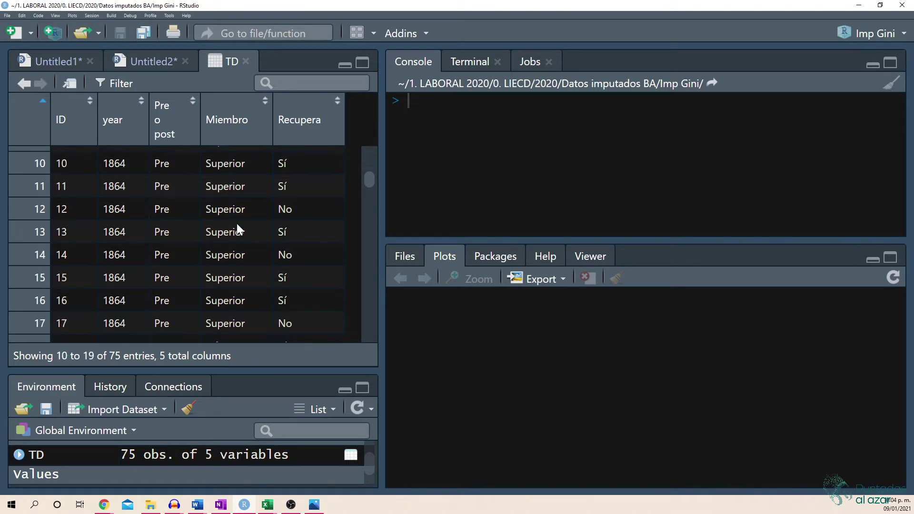
scroll(290, 174, up, 4)
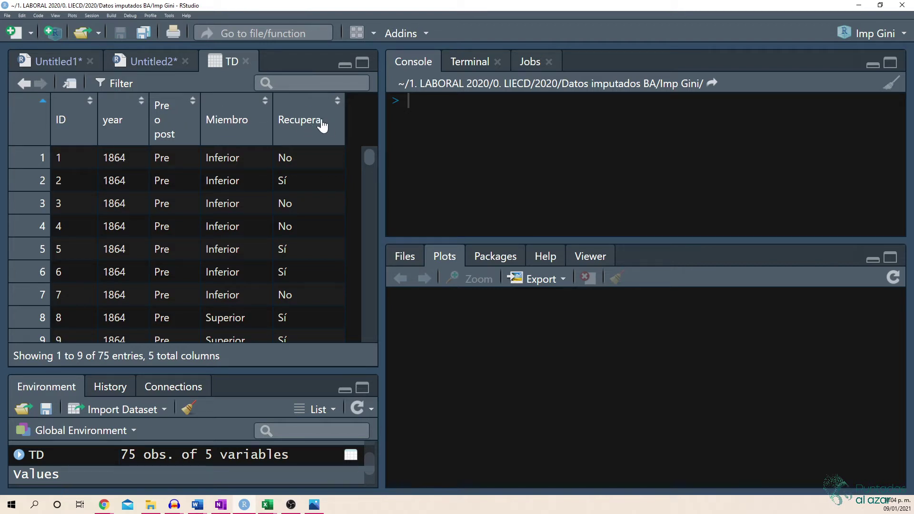
In the Untitled2 script, replace the 1 on line 1 with TD1<-table(TD$Recupera,TD$Miembro) and run that line
click(136, 61)
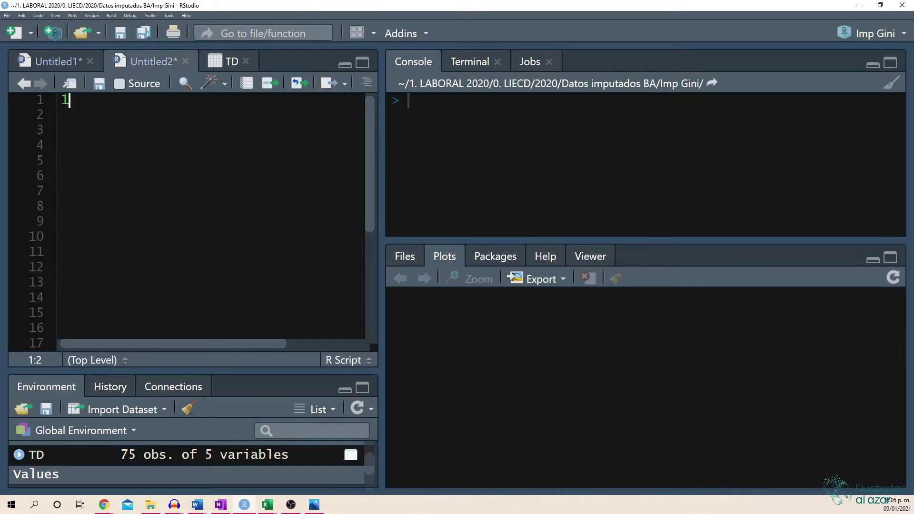
key(BackSpace)
text(TD1<-)
text(table)
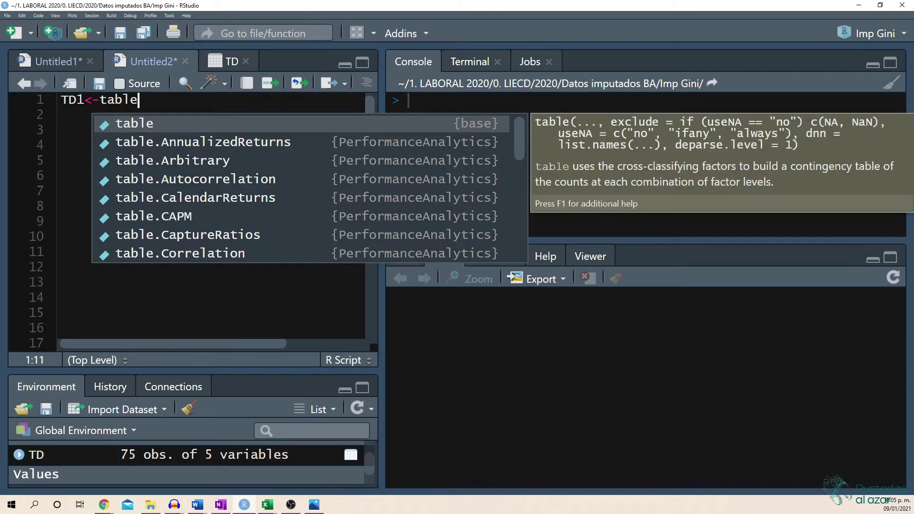
text(()
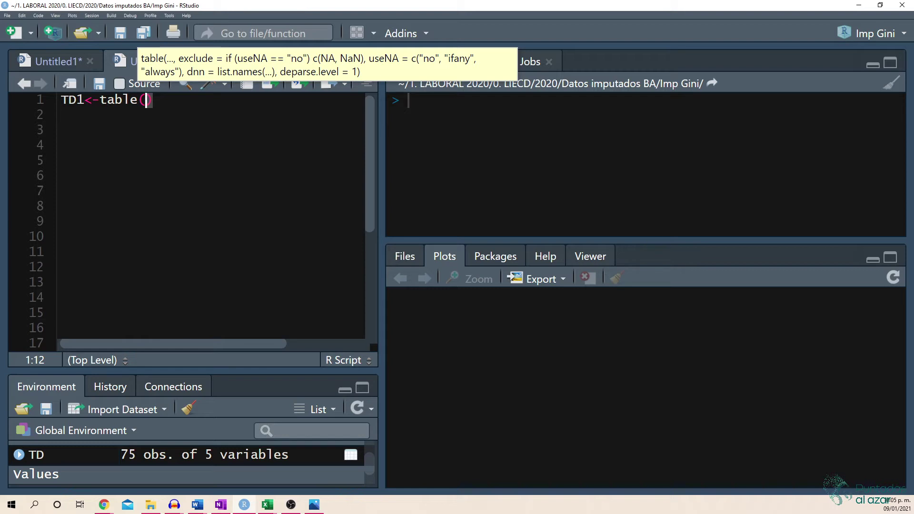
text(TS)
key(BackSpace)
text(D$)
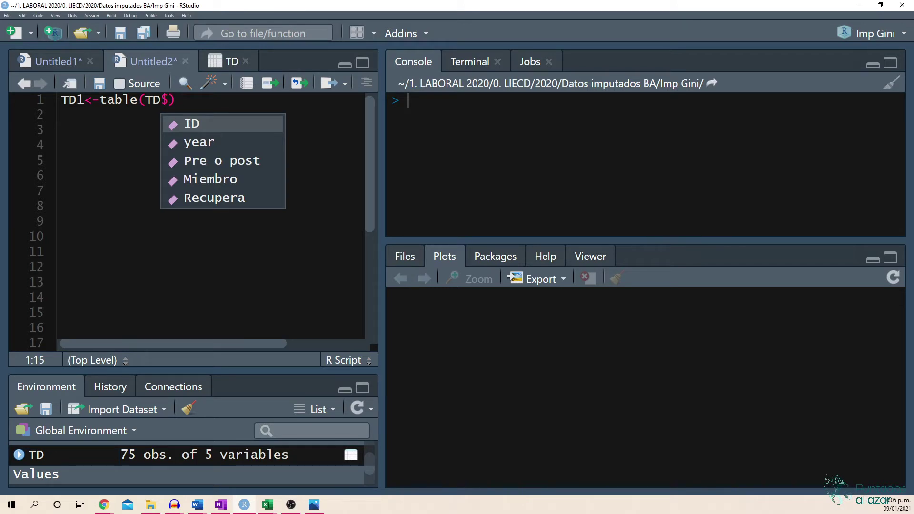
click(244, 200)
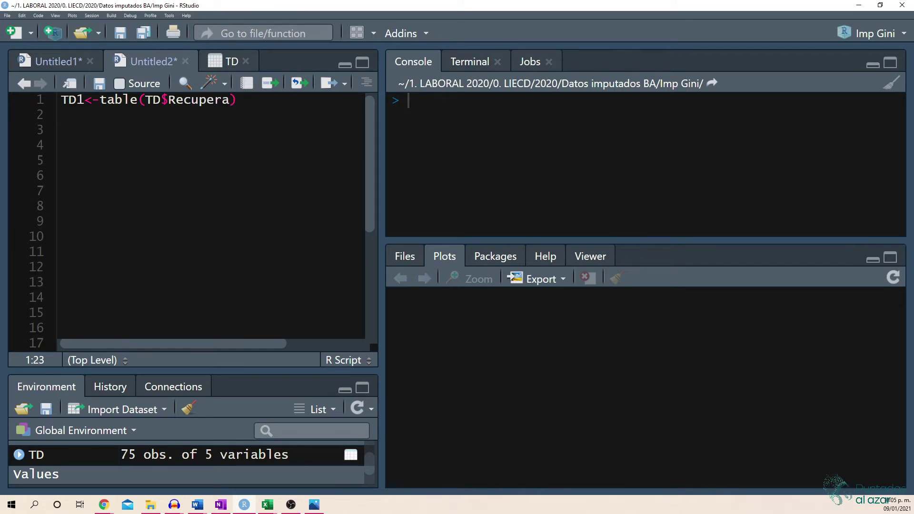
text(,TD$)
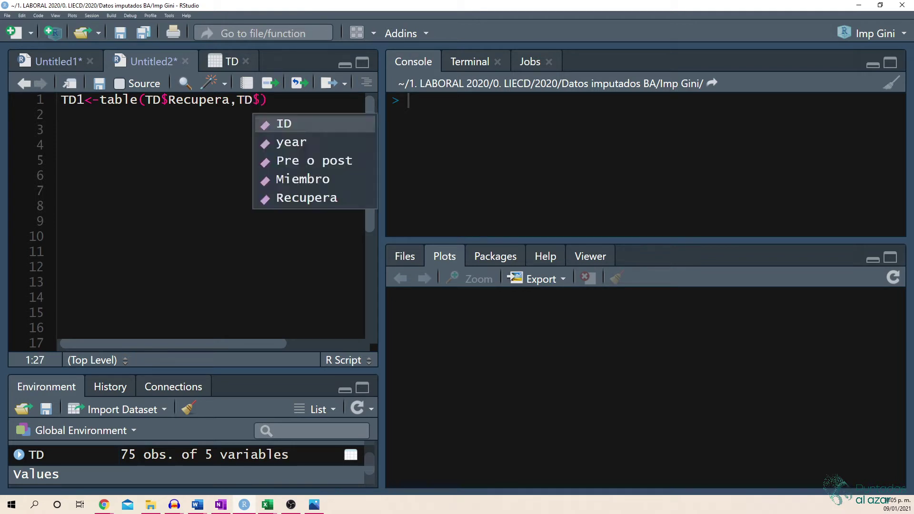
click(298, 182)
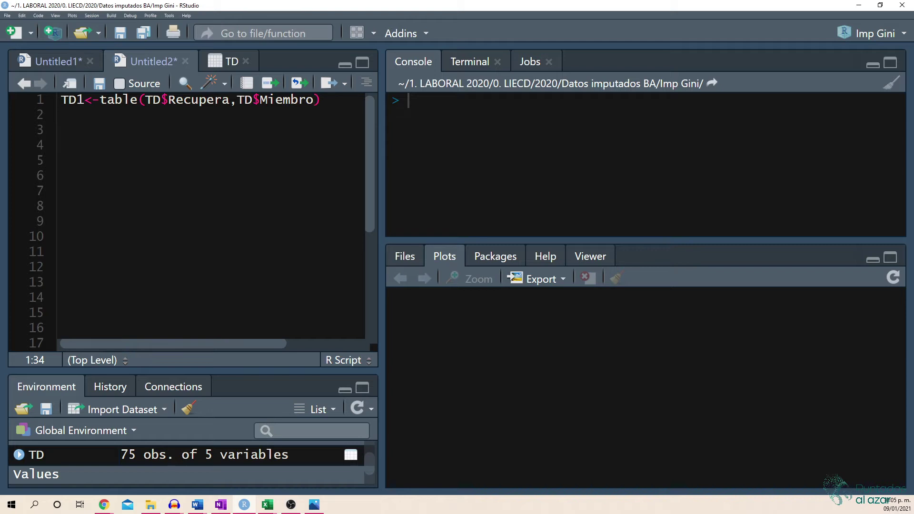
click(321, 99)
key(ctrl+Return)
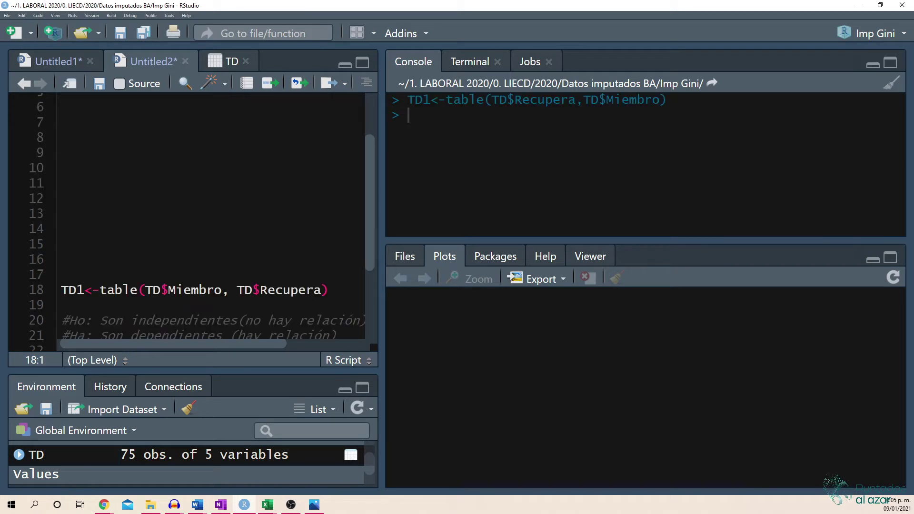
Add TD1 on line 2 of the script and run it to print the contingency table
scroll(190, 214, up, 2)
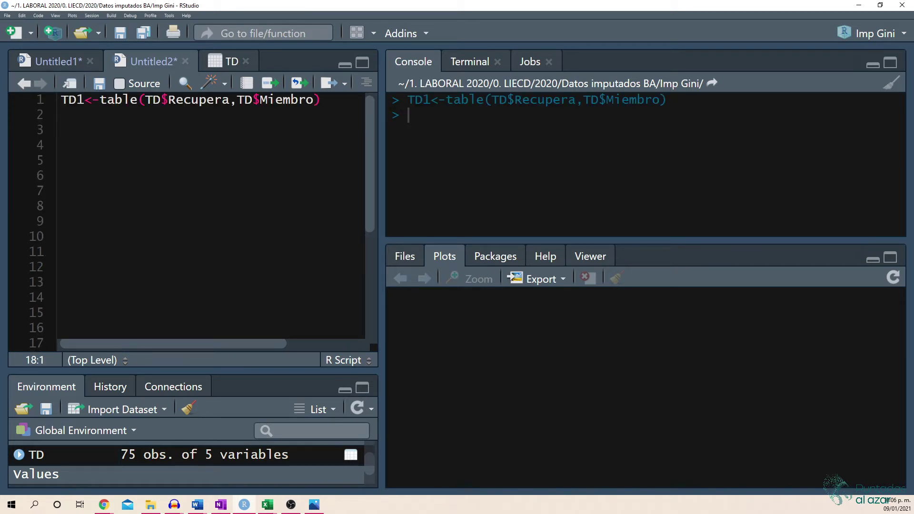
click(62, 115)
text(TD1)
key(ctrl+Return)
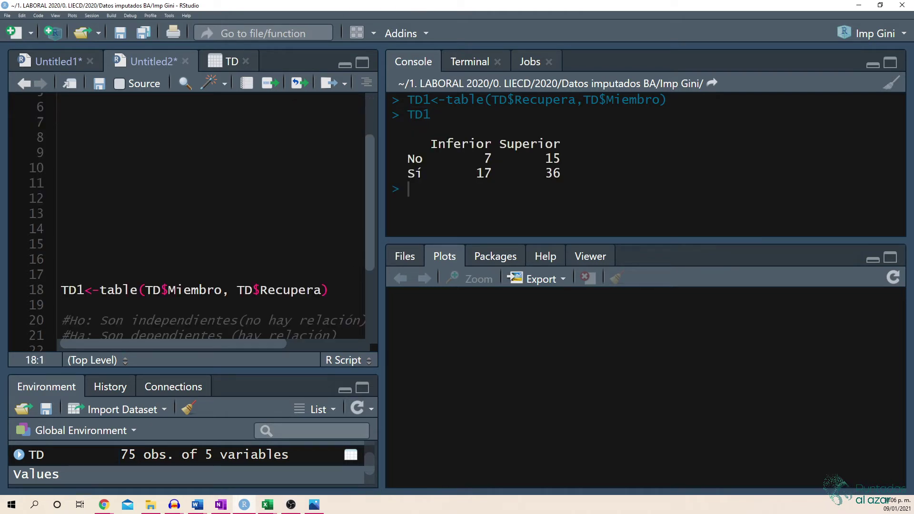
Examine the printed TD1 table, comparing the No and Sí recovery counts for the Inferior and Superior limbs
scroll(209, 219, up, 2)
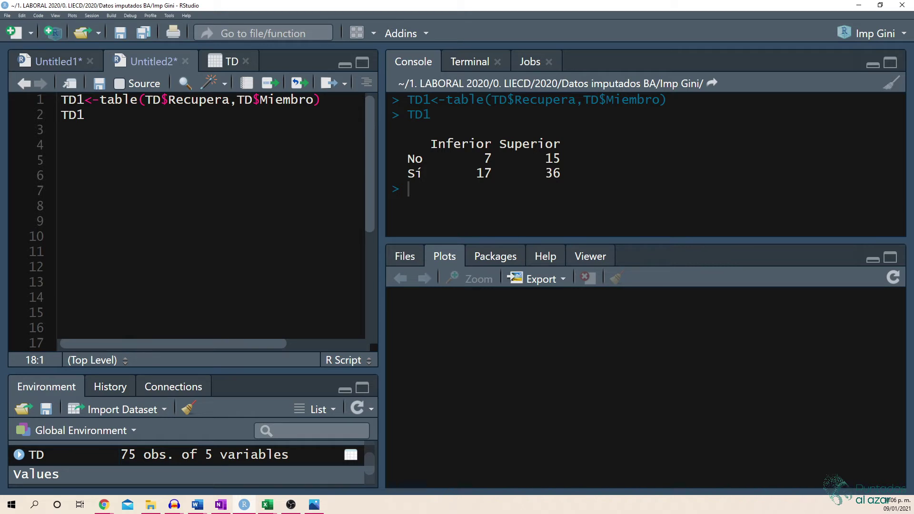
drag(475, 158, 491, 159)
double_click(414, 158)
drag(538, 158, 561, 158)
drag(499, 143, 560, 143)
double_click(415, 159)
drag(476, 174, 498, 173)
drag(407, 173, 422, 173)
drag(408, 189, 370, 174)
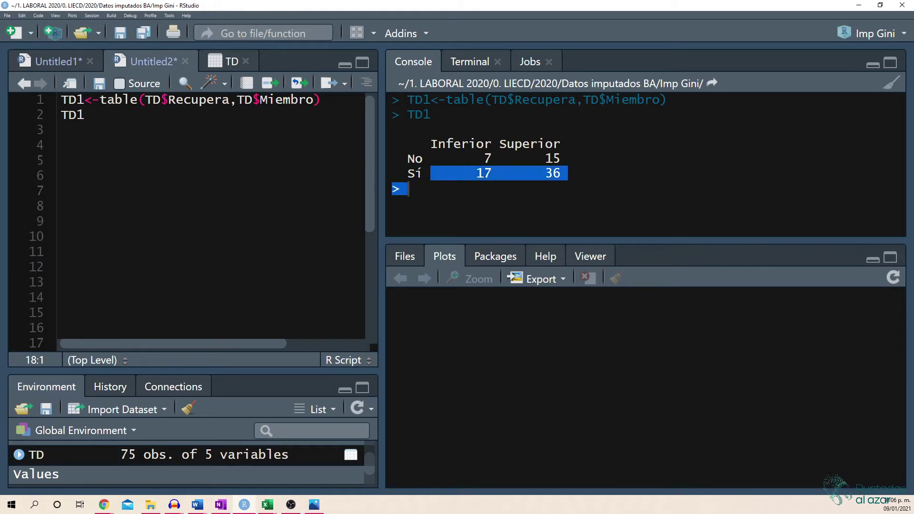
click(408, 189)
double_click(553, 173)
click(408, 189)
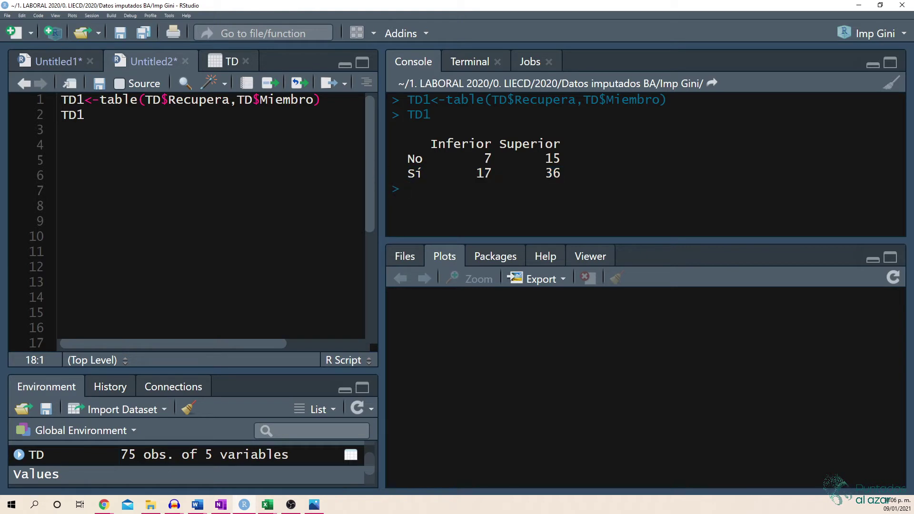
double_click(415, 173)
click(61, 130)
drag(475, 173, 491, 158)
click(408, 189)
Copy the two Ho and Ha hypothesis comments from further down the script and paste them starting on line 4, below TD1
click(84, 115)
key(Return)
scroll(200, 219, down, 5)
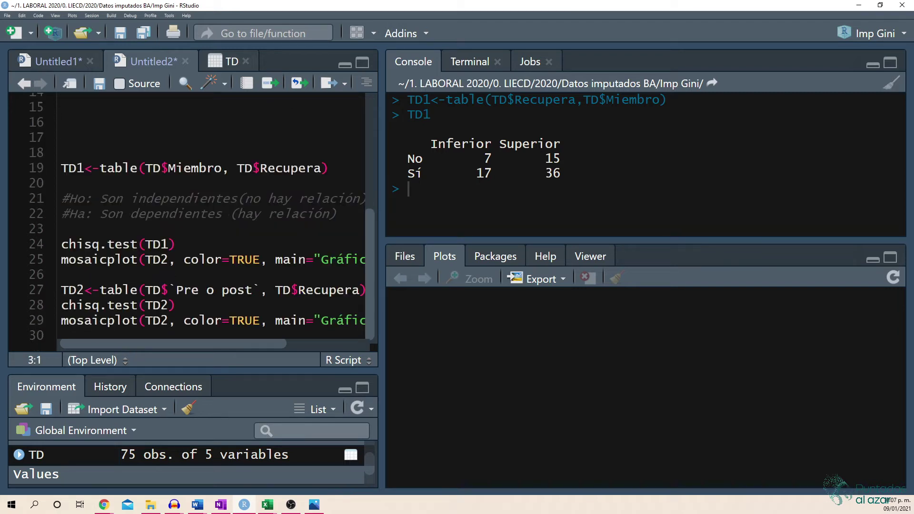
drag(62, 198, 337, 214)
key(ctrl+c)
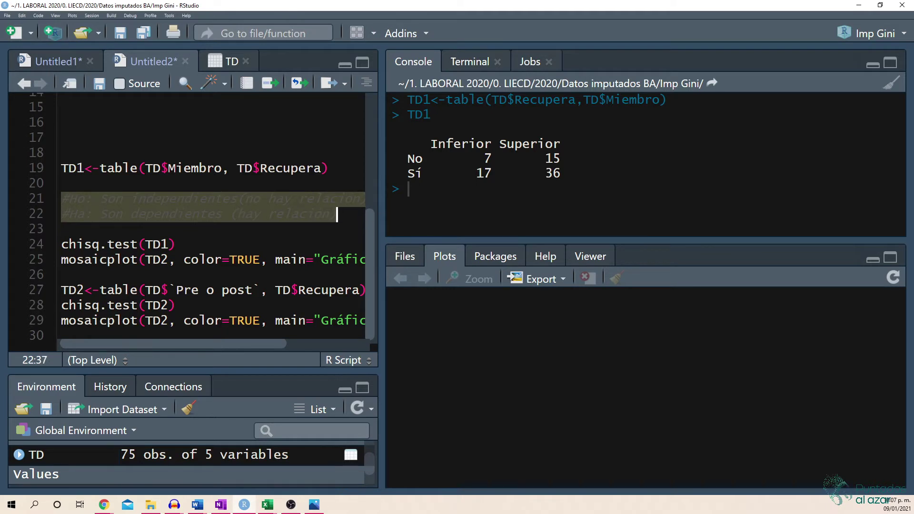
scroll(200, 219, up, 5)
click(62, 144)
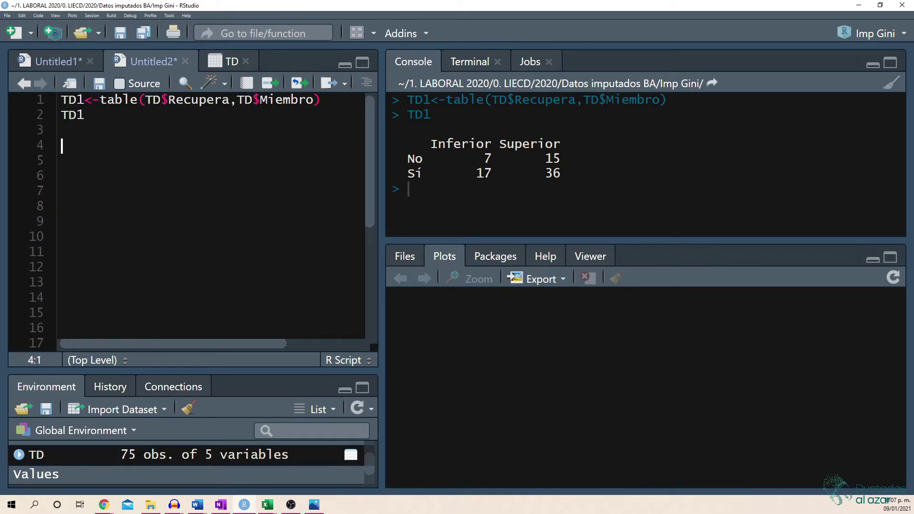
key(ctrl+v)
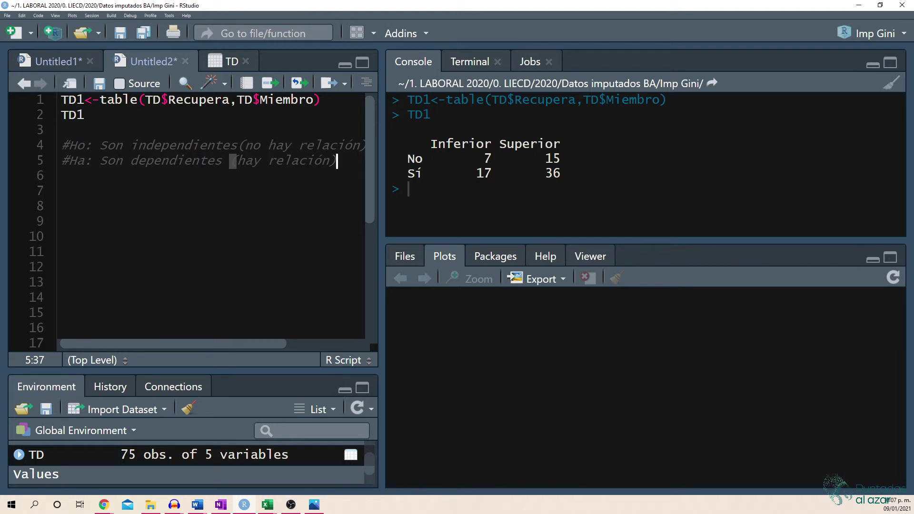
Add chisq.test(TD1) on line 7 below the hypothesis comments and run the test
click(62, 191)
text(chi)
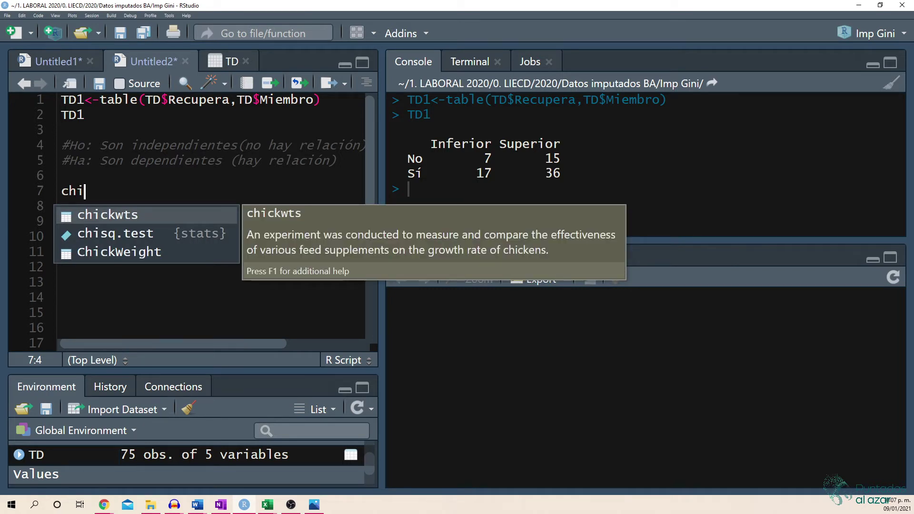
double_click(141, 235)
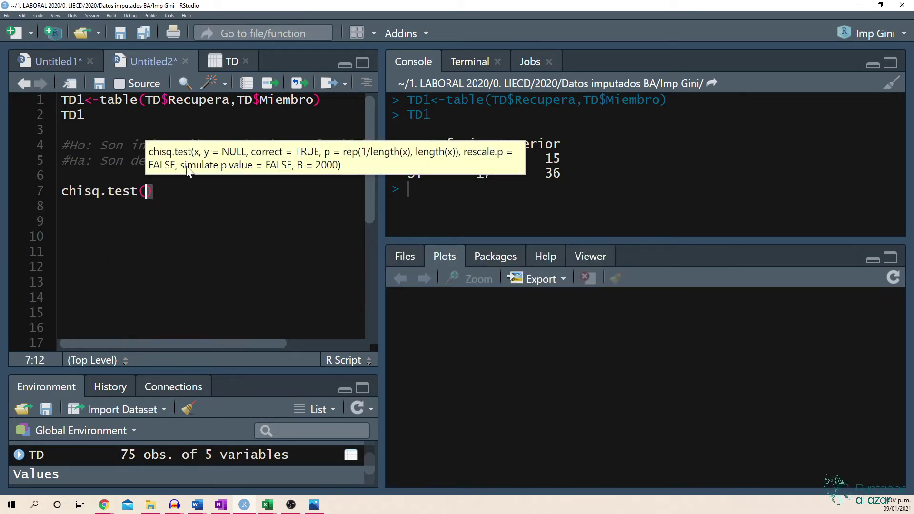
text(TD1))
key(ctrl+Return)
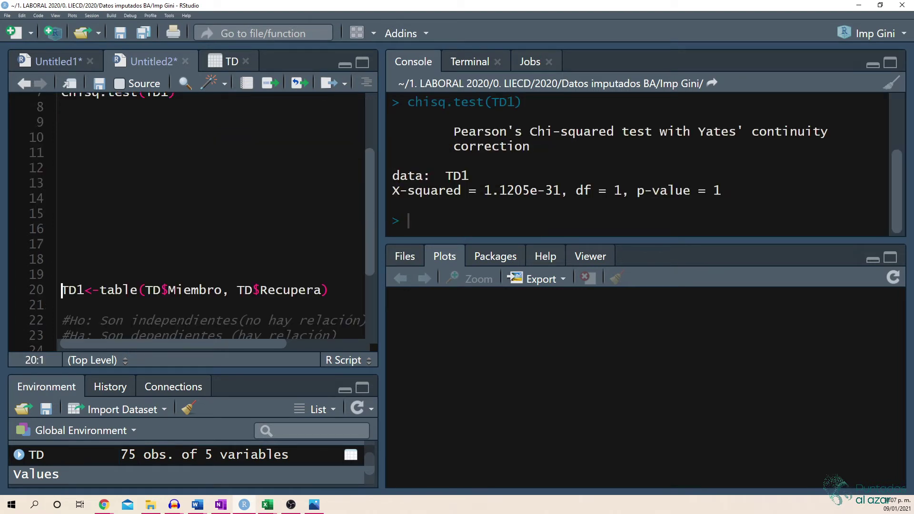
Check the test's p-value and add the comment "#si pvalor es menor que 0.05 entonces rechazo Ho)" on line 6, above the test
scroll(210, 222, up, 3)
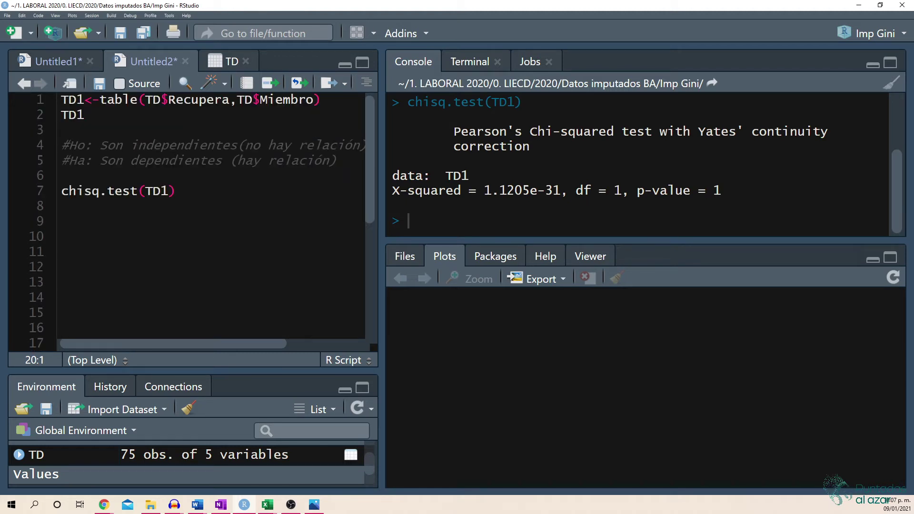
double_click(717, 190)
click(185, 160)
click(62, 176)
text(#si pvalor es )
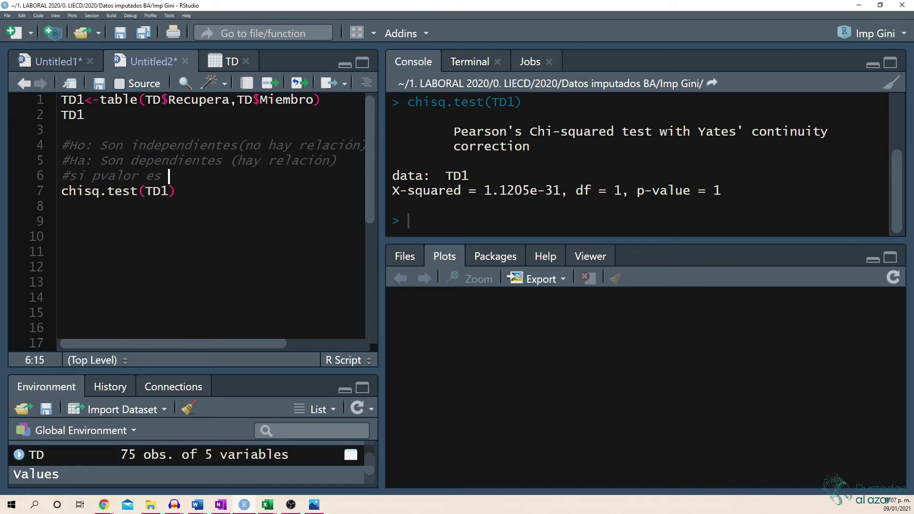
text(menor que 0.0)
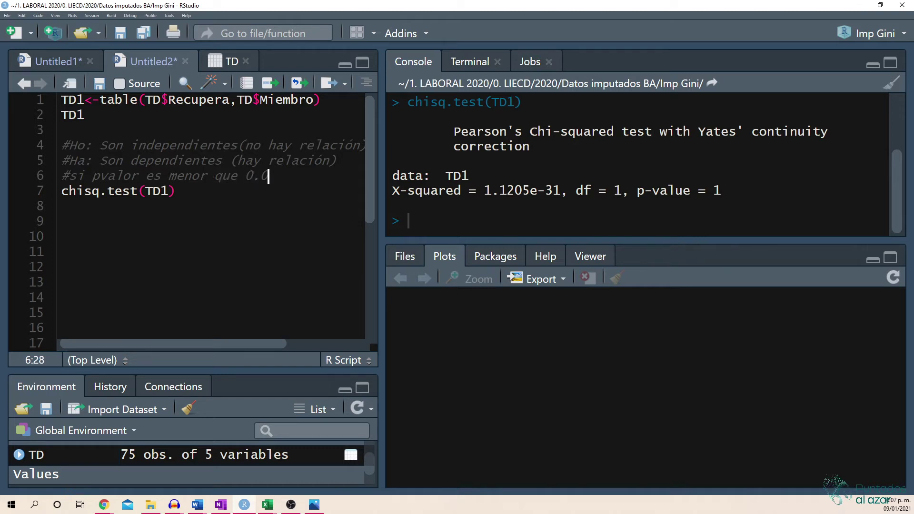
text(5 entonces rechazo Ho)
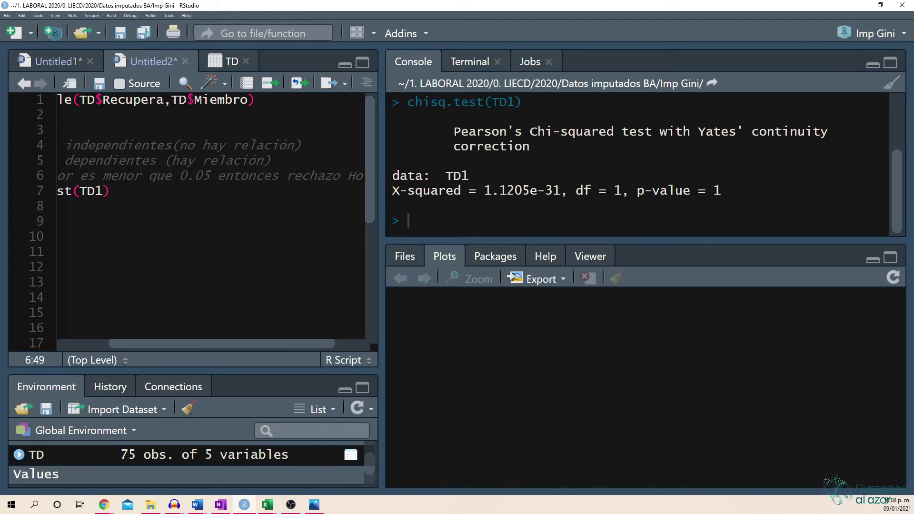
text())
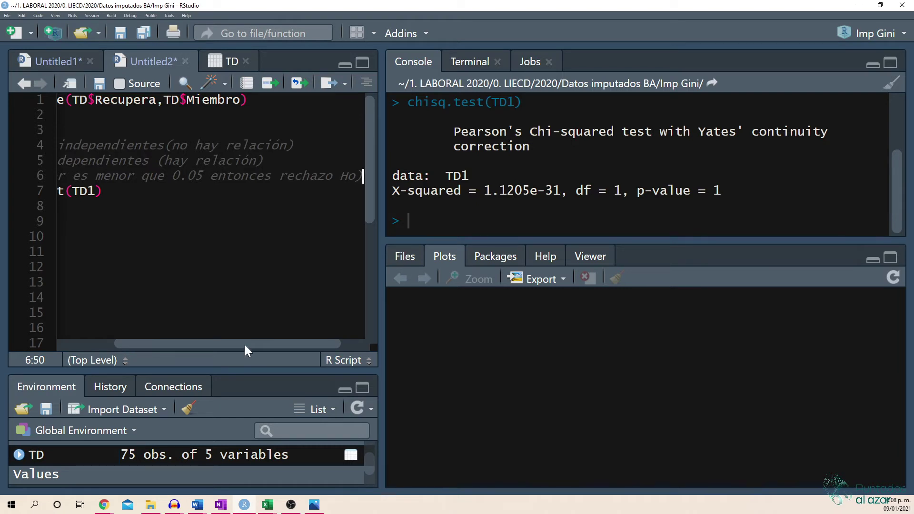
drag(243, 344, 174, 345)
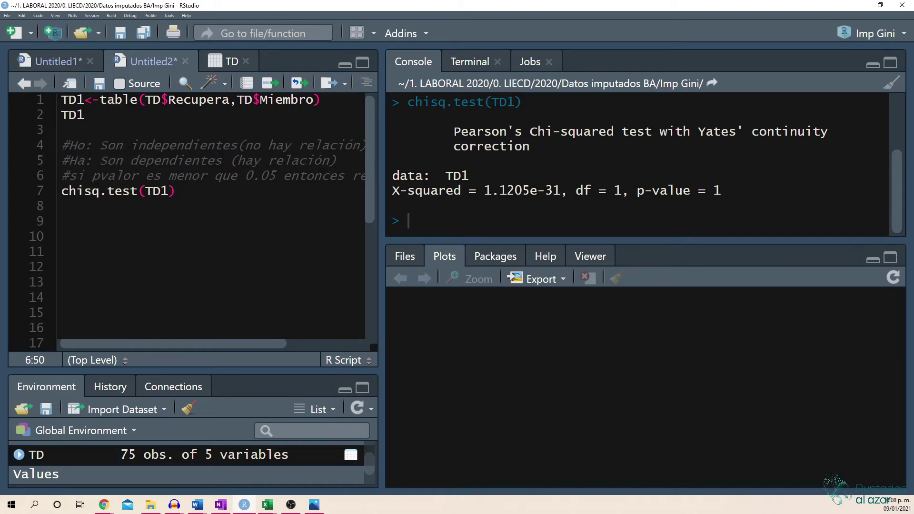
Compare the chi-squared test's p-value with the 0.05 rejection rule and the Ho and Ha comments on lines 4 to 6
drag(637, 190, 721, 191)
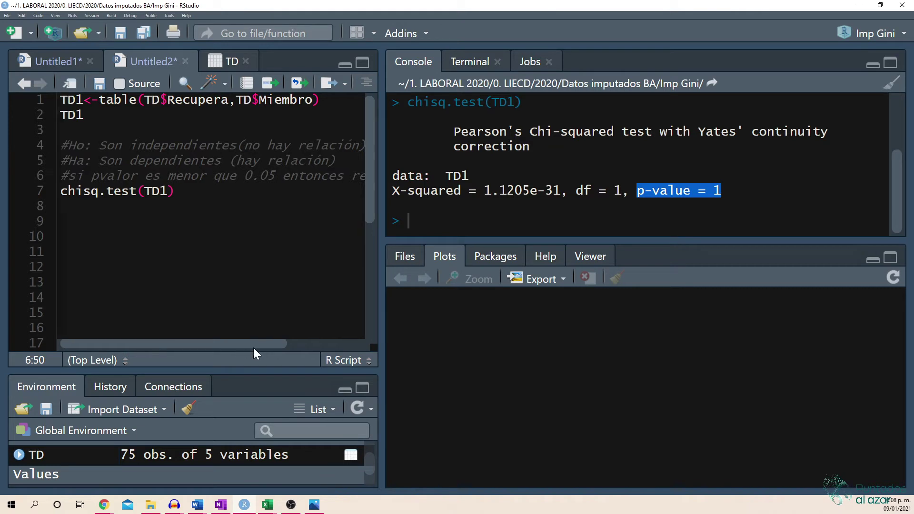
drag(253, 348, 330, 347)
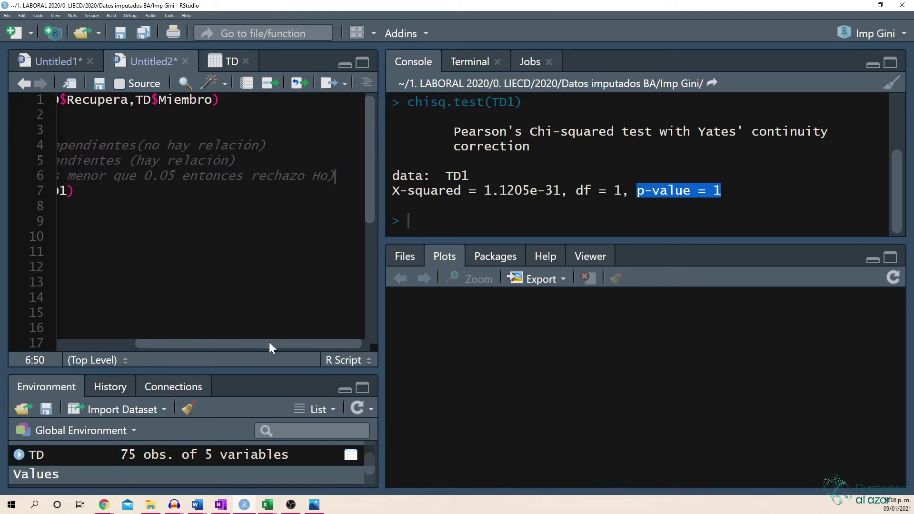
drag(269, 342, 169, 342)
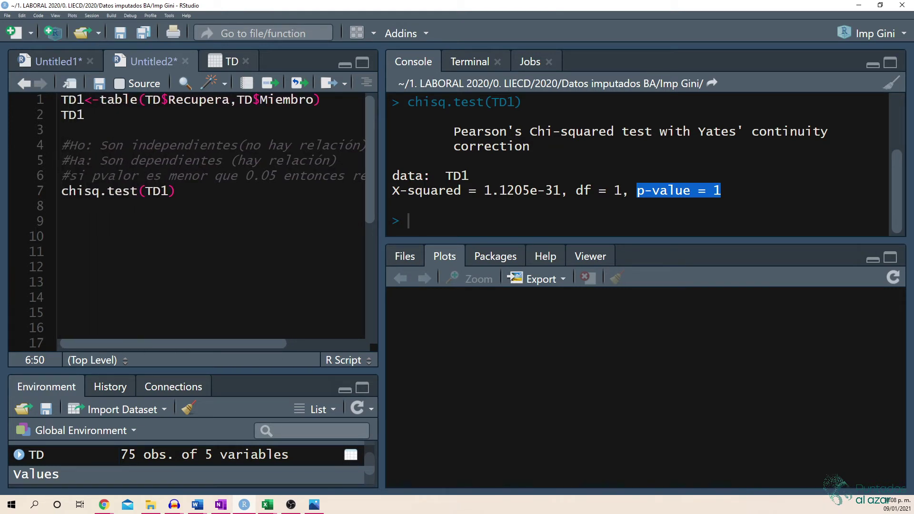
drag(99, 145, 366, 148)
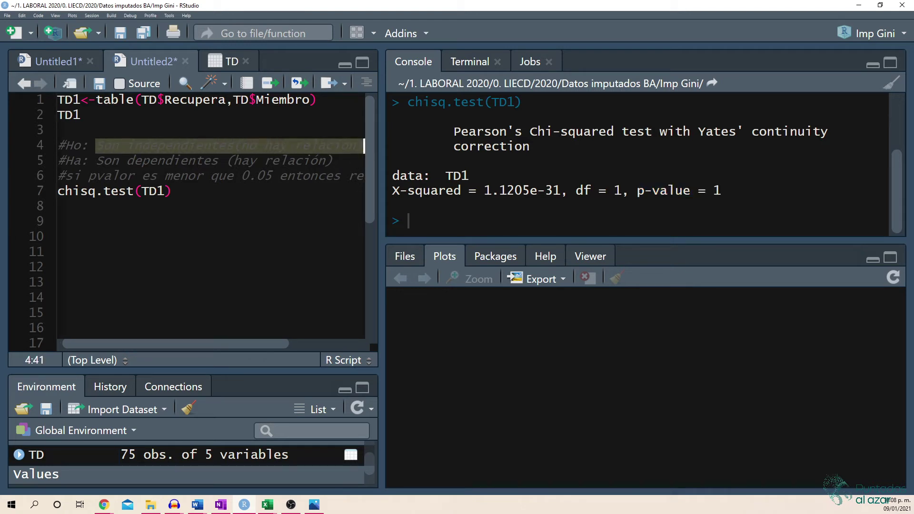
click(334, 160)
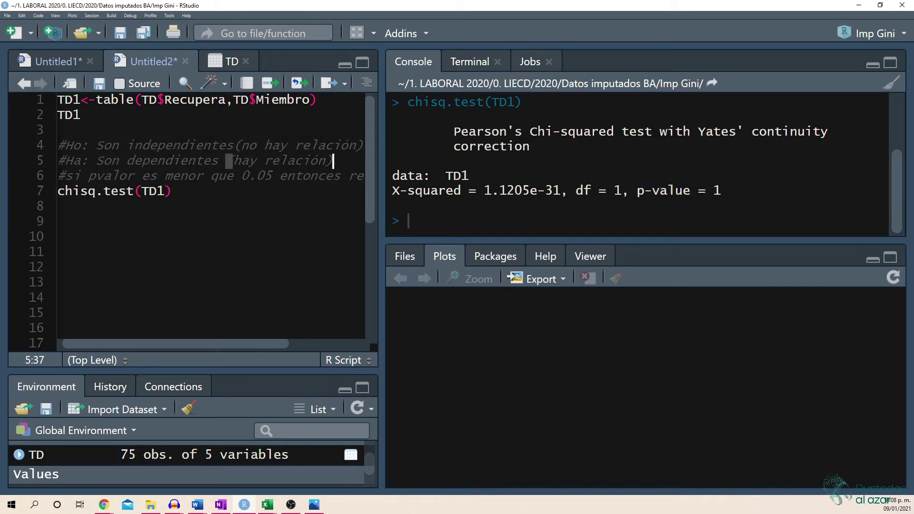
click(241, 145)
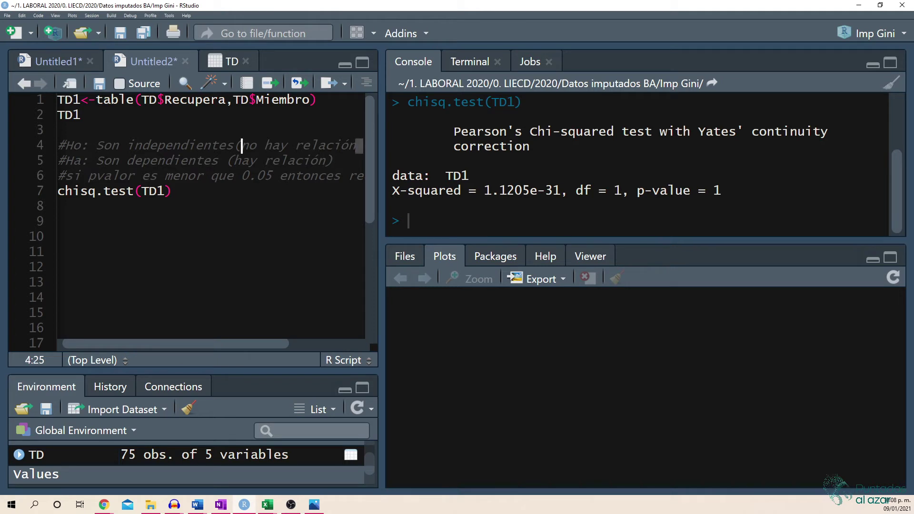
drag(241, 145, 369, 143)
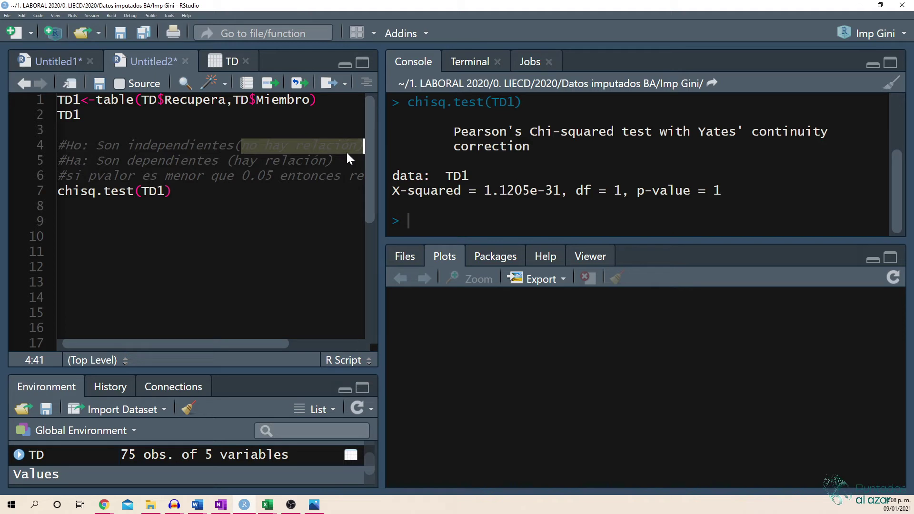
Add mosaicplot(TD1) on line 8 below the chi-squared test and run it
click(62, 222)
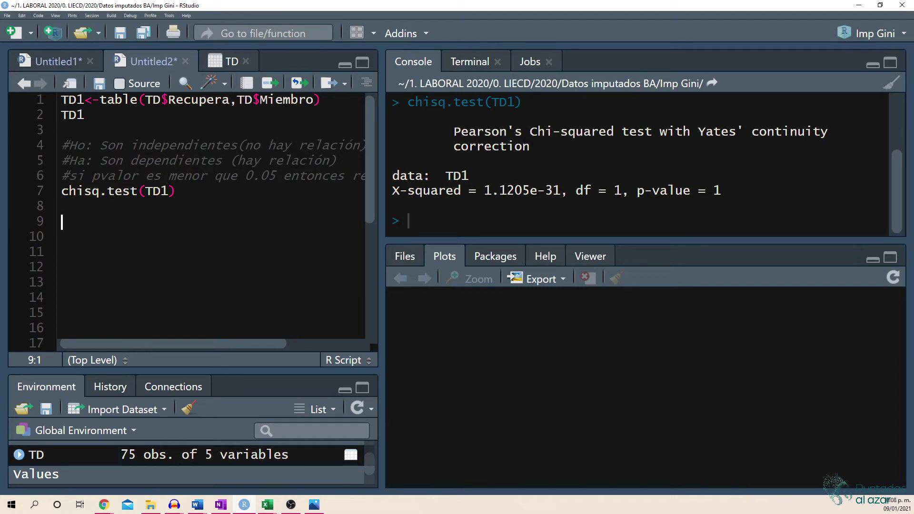
click(61, 206)
text(mosa)
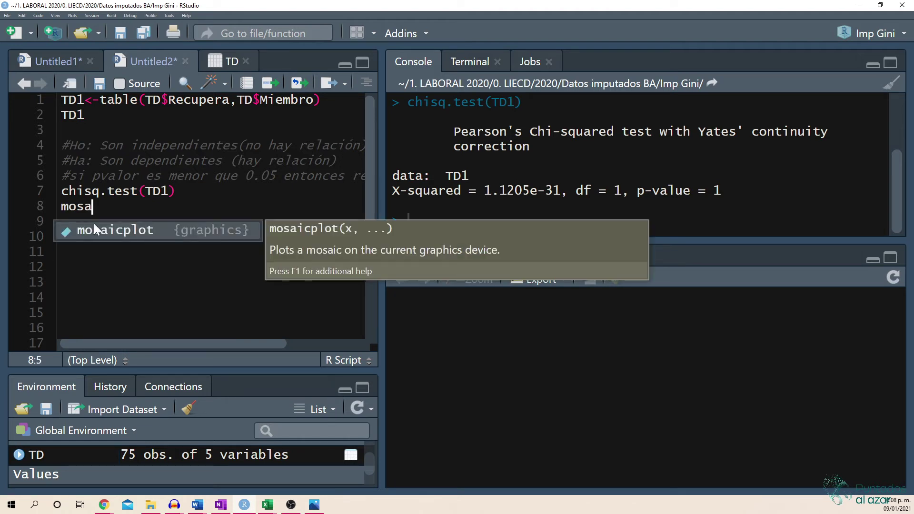
key(Tab)
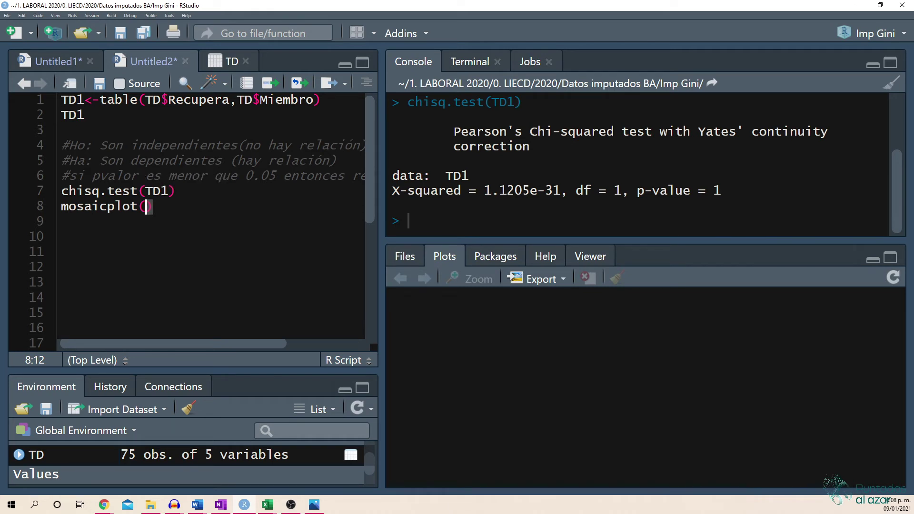
drag(170, 191, 149, 189)
key(ctrl+c)
key(Down)
key(ctrl+v)
key(ctrl+Return)
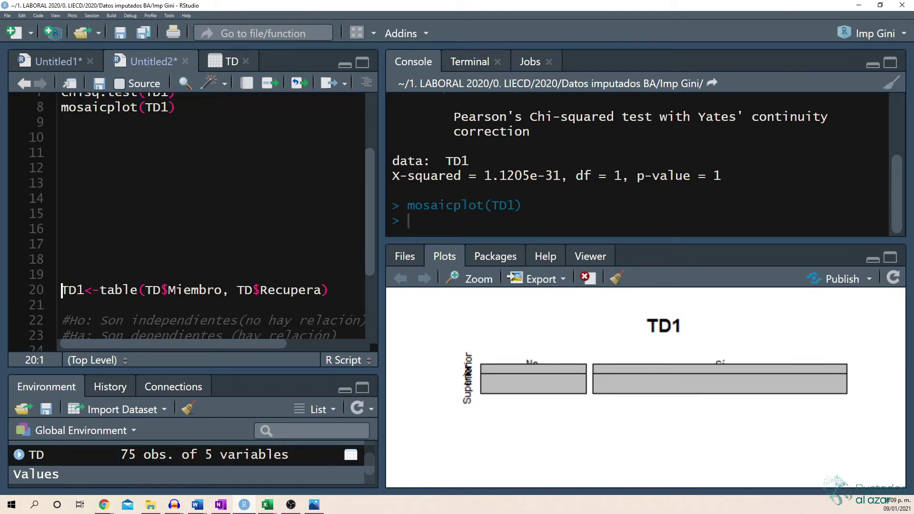
Copy the color=TRUE argument from the mosaicplot call on line 30 and add it after TD1 in the line 8 call
scroll(210, 219, down, 3)
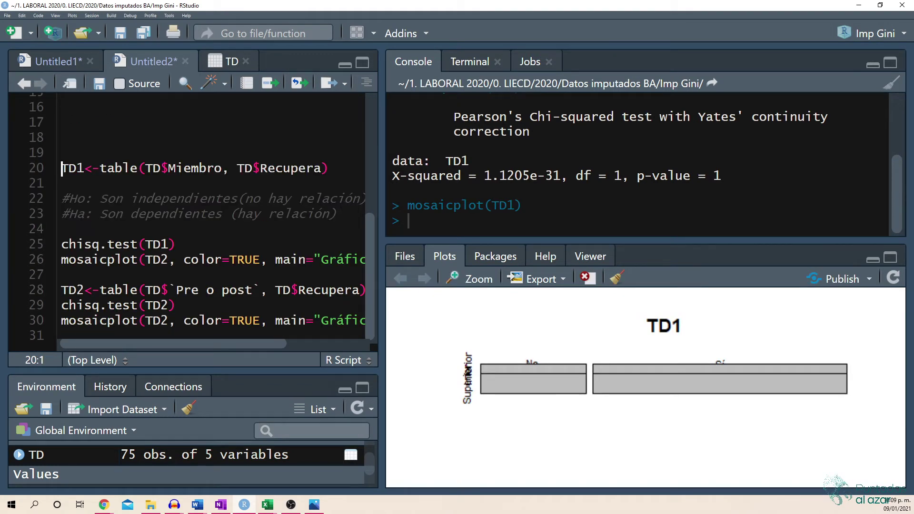
drag(183, 320, 259, 320)
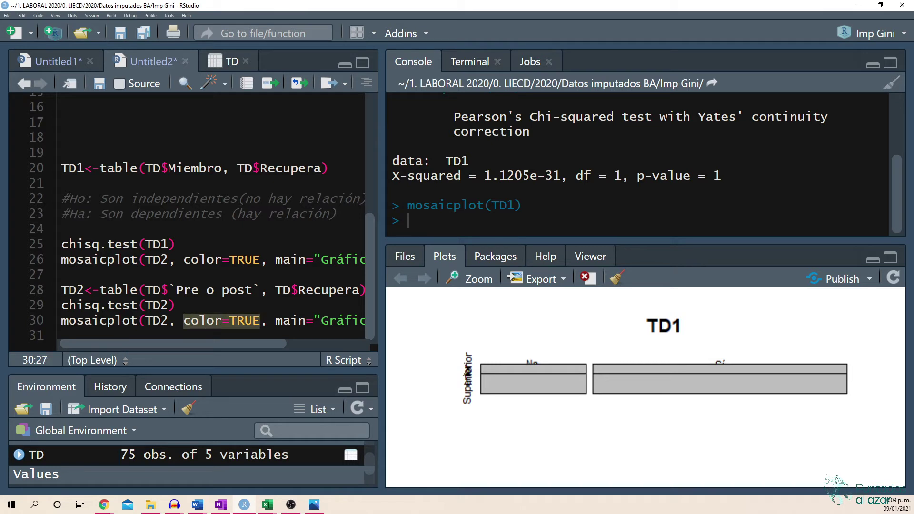
scroll(209, 219, up, 5)
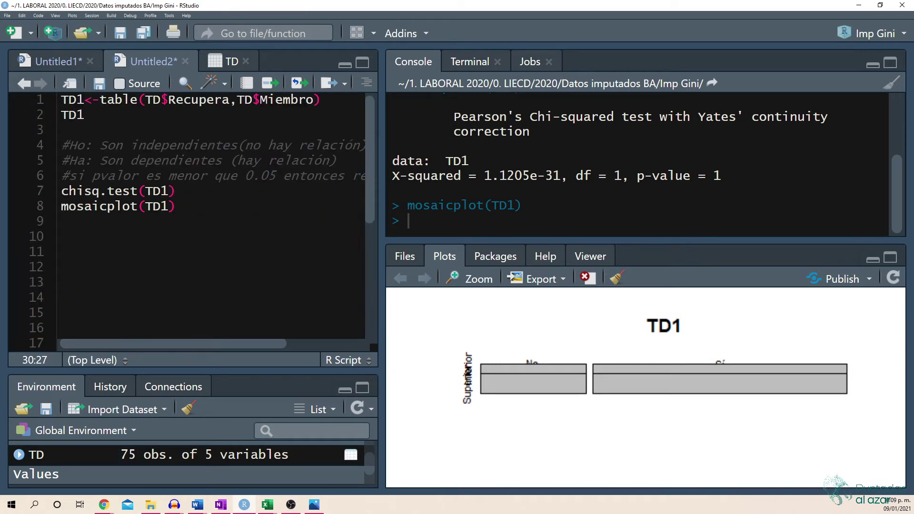
click(170, 206)
text(,)
key(ctrl+v)
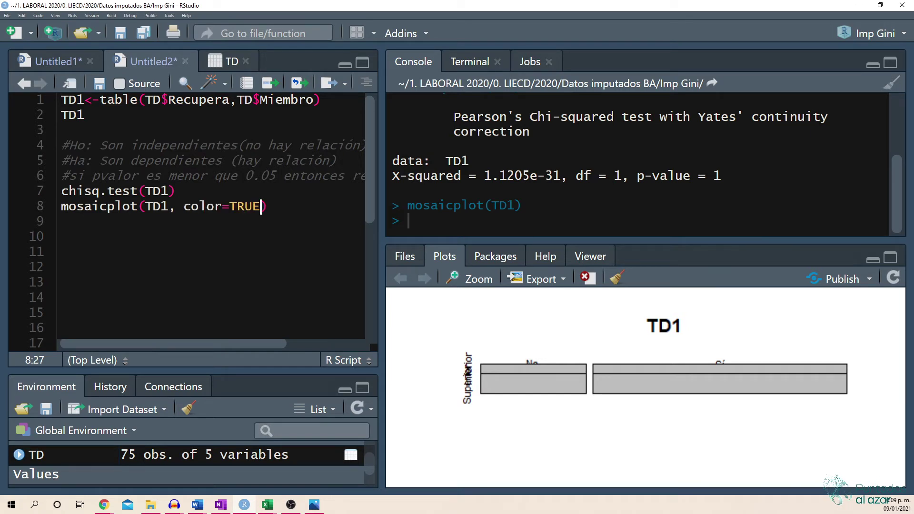
Add the title argument main="gráfico de mosaico" to the line 8 mosaicplot call and run the line
text(, main)
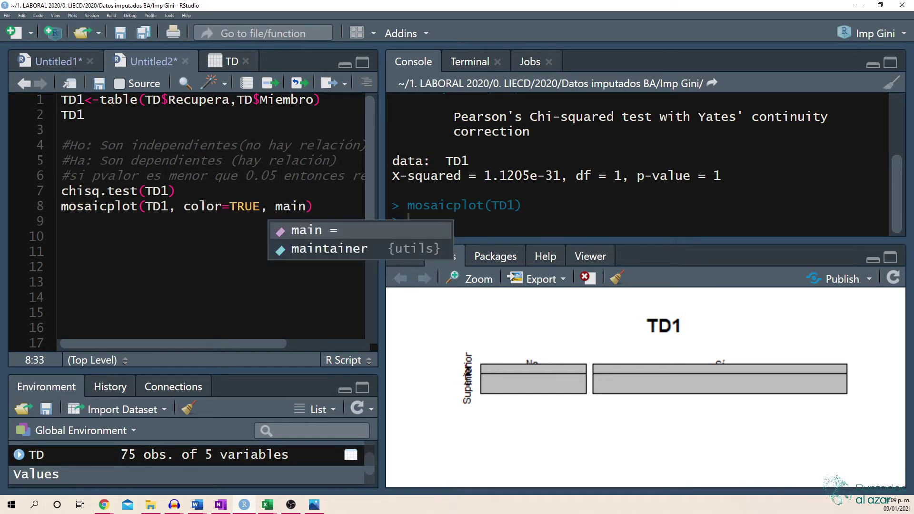
text(=)
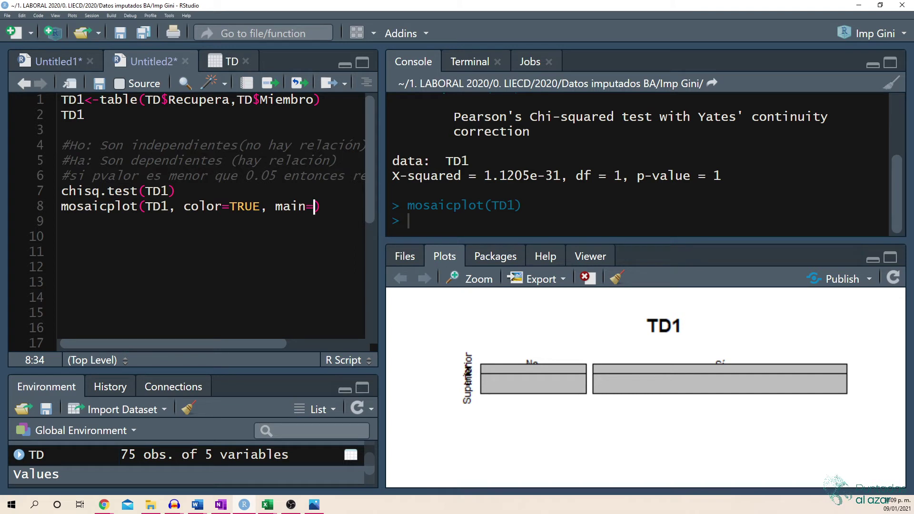
text("gráfic)
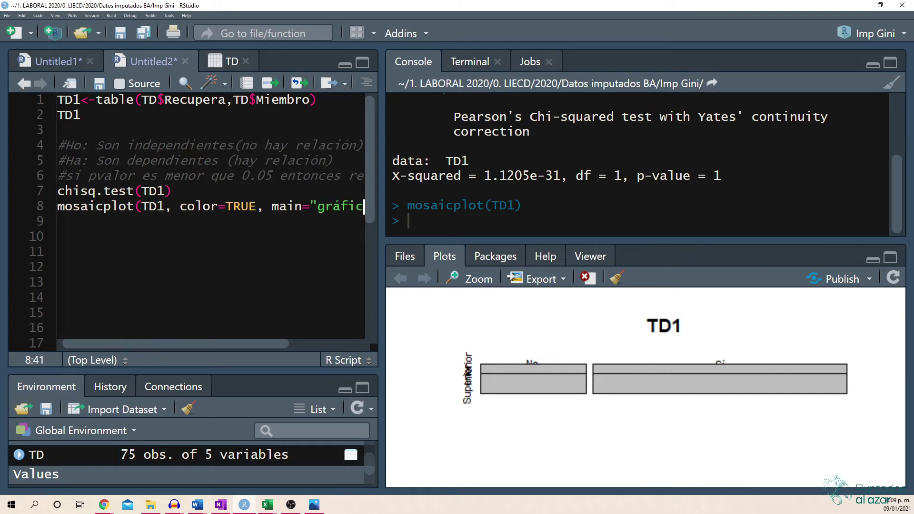
text(o de mosaico)
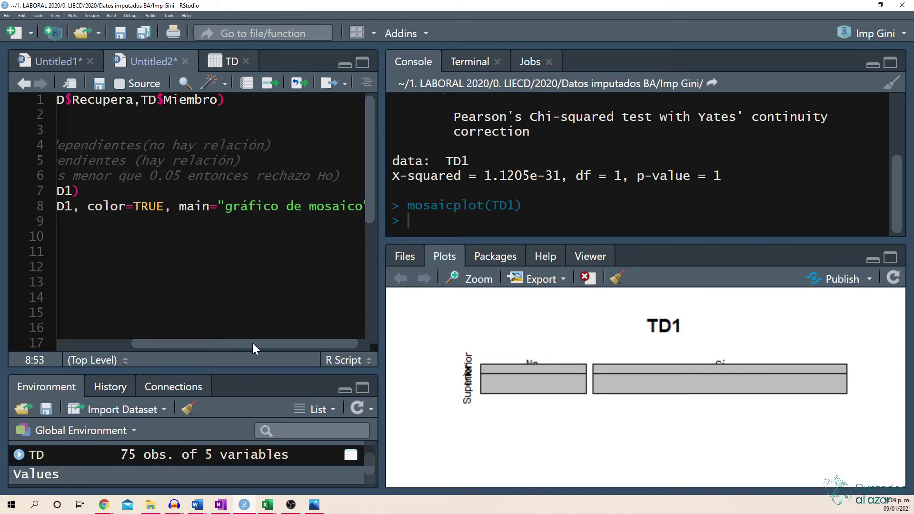
drag(253, 343, 302, 349)
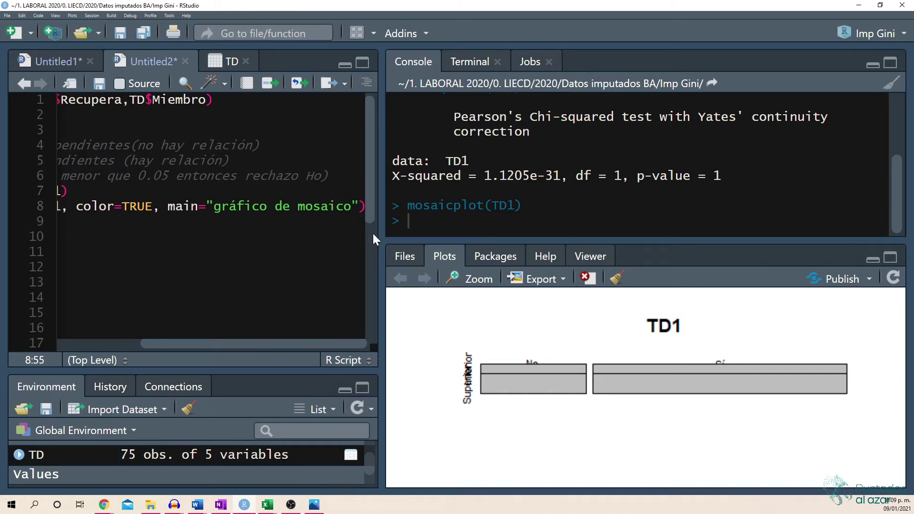
key(Left)
key(ctrl+Return)
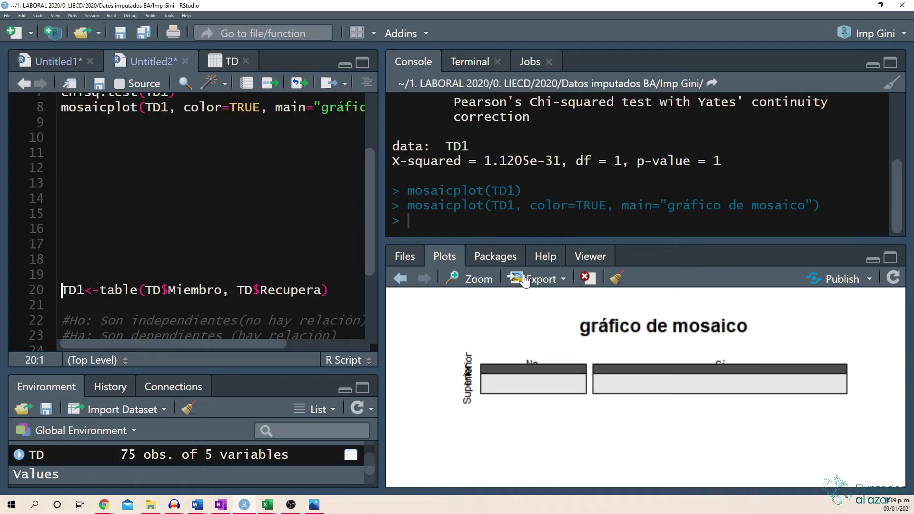
Open the mosaic plot in its own zoom window and maximize that window to examine the recovery proportions by limb
click(468, 280)
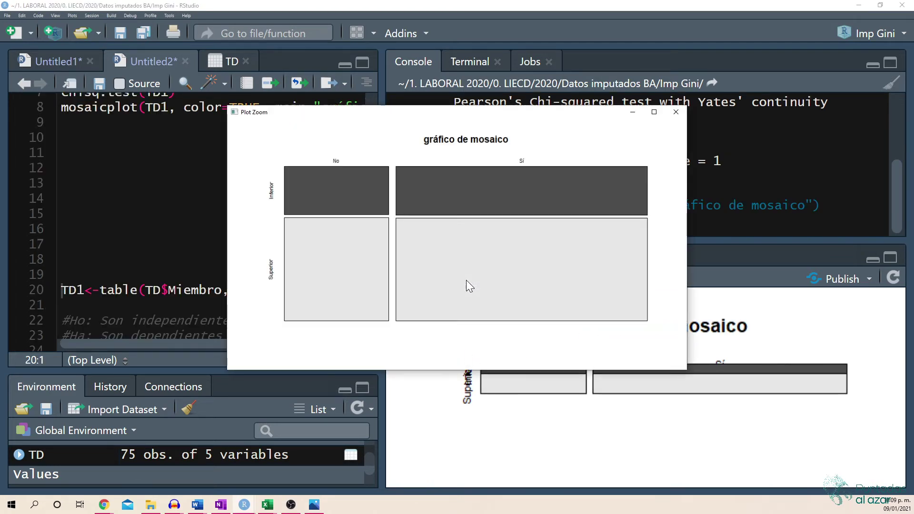
click(654, 112)
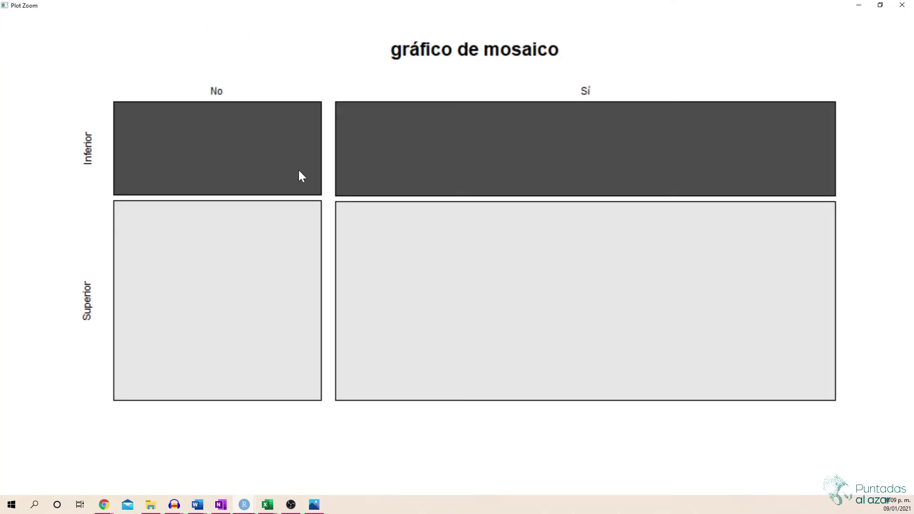